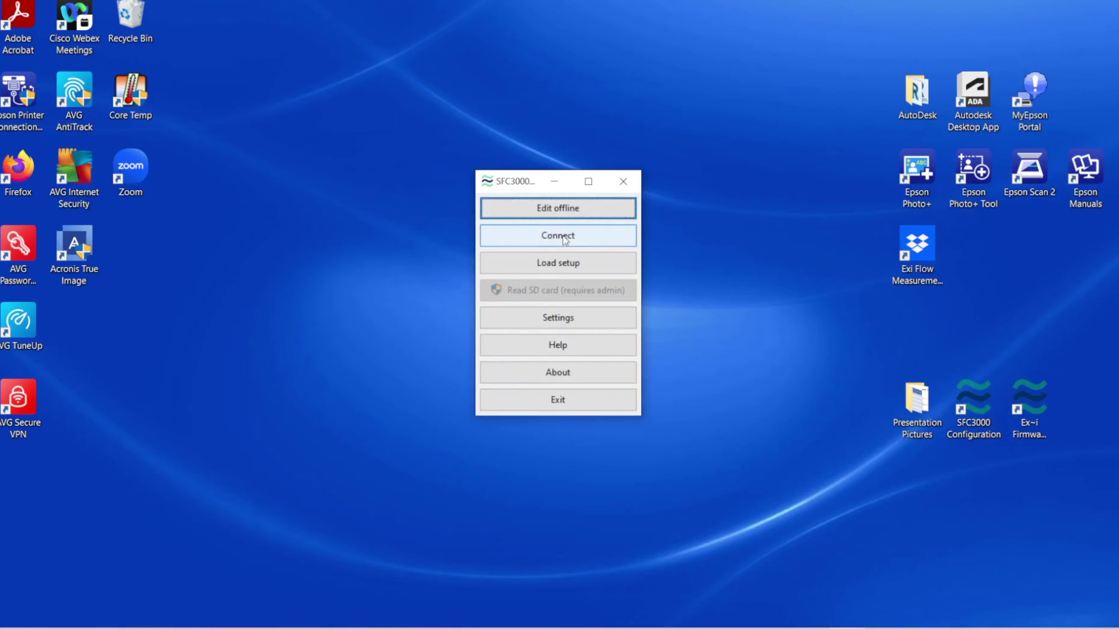
# Step: Connect to the Ex~i SFC3000 flow computer over USB
pyautogui.click(562, 236)
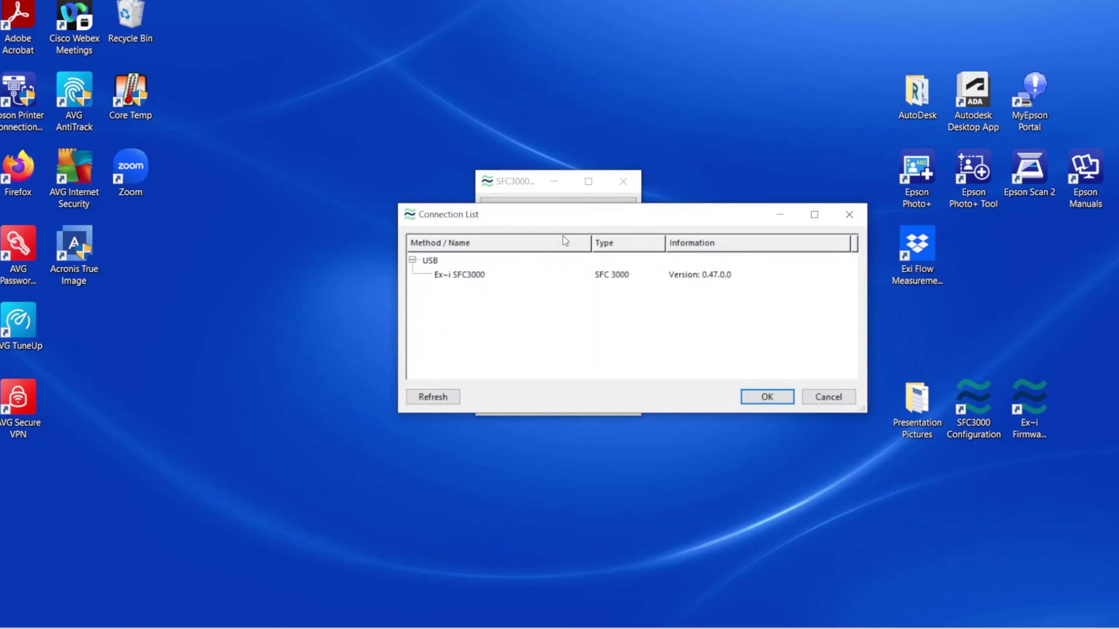
pyautogui.click(474, 275)
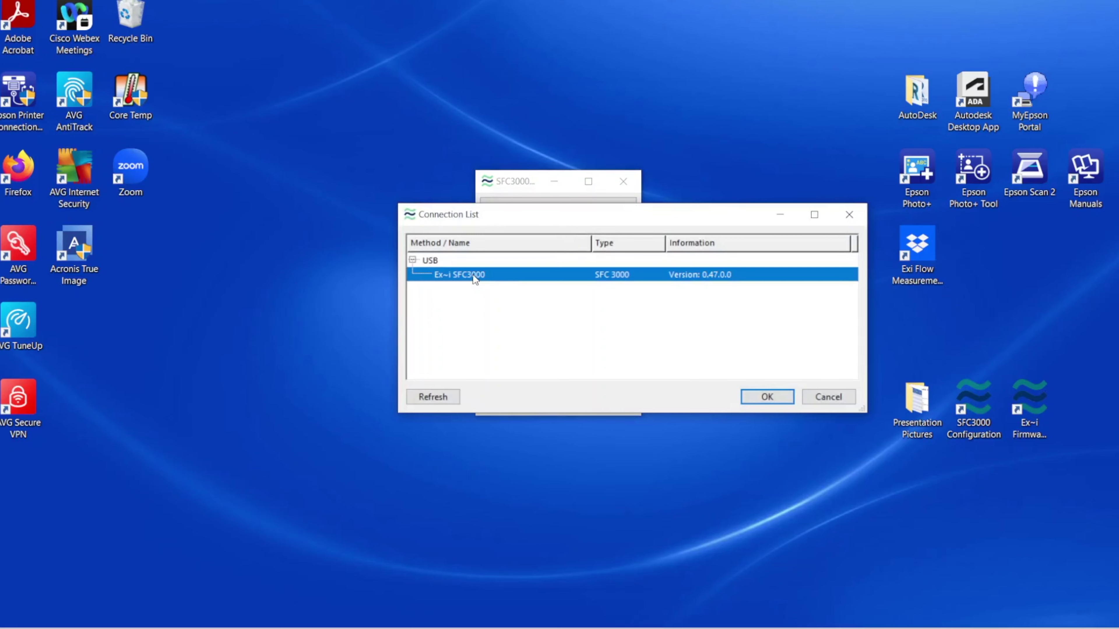
pyautogui.click(763, 396)
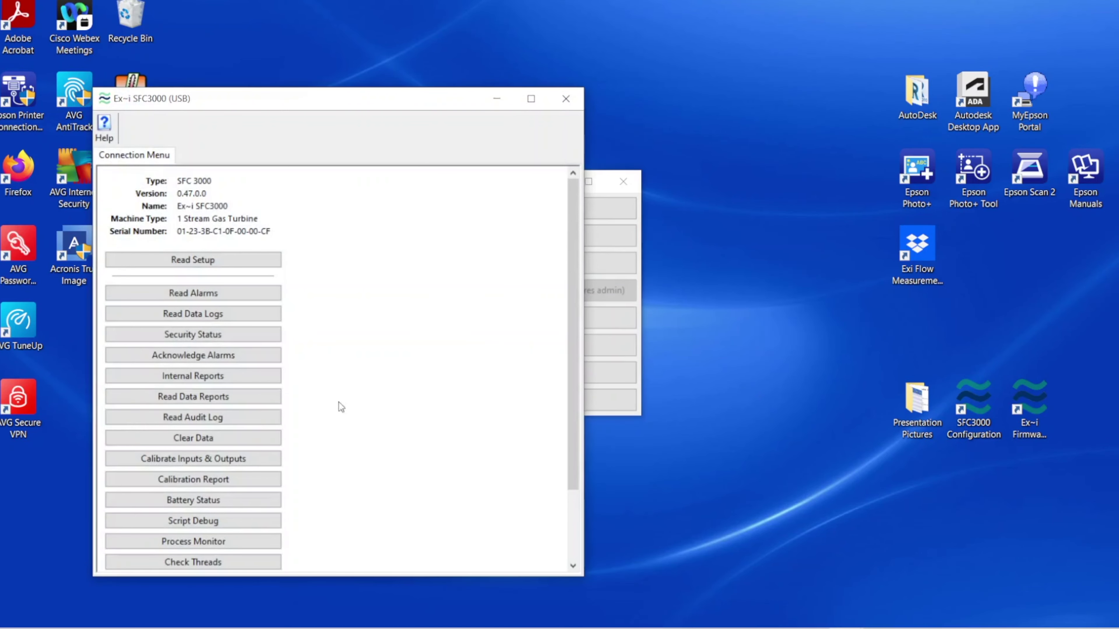
# Step: Open input and output calibration for the Analog I/O (Slot 1) board and move its window clear of the desktop's lower edge
pyautogui.click(264, 466)
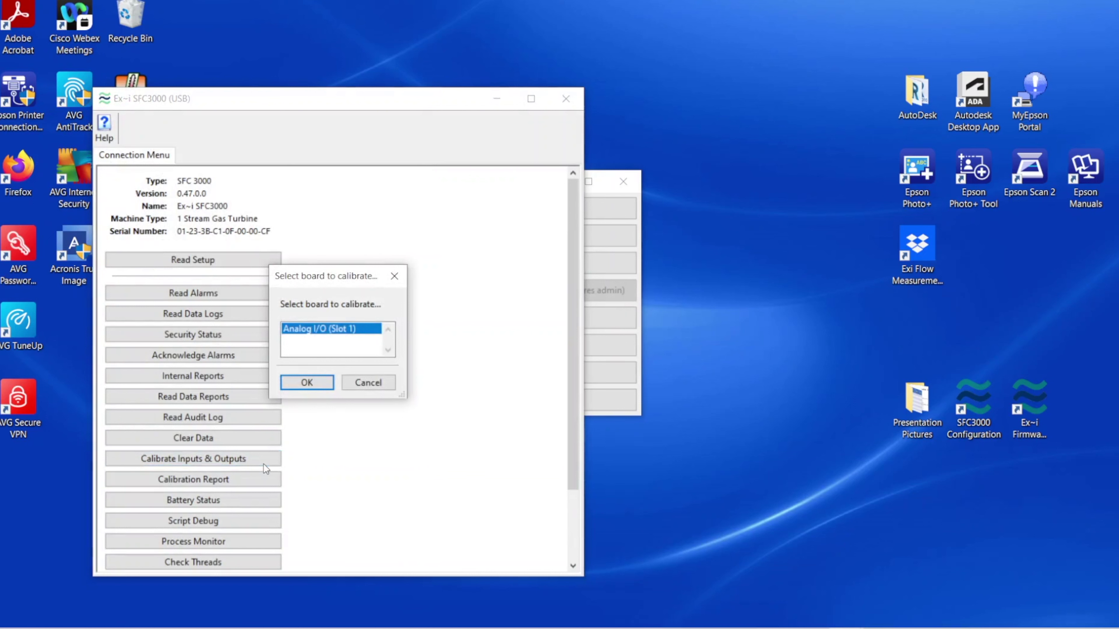
pyautogui.click(331, 384)
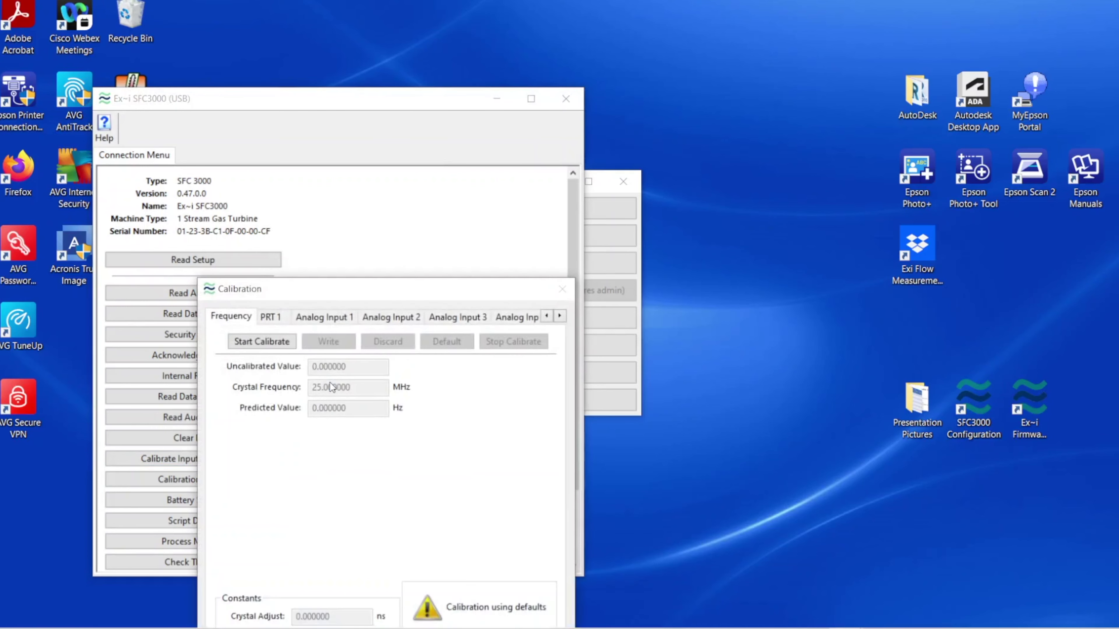
pyautogui.moveTo(389, 290); pyautogui.dragTo(530, 177)
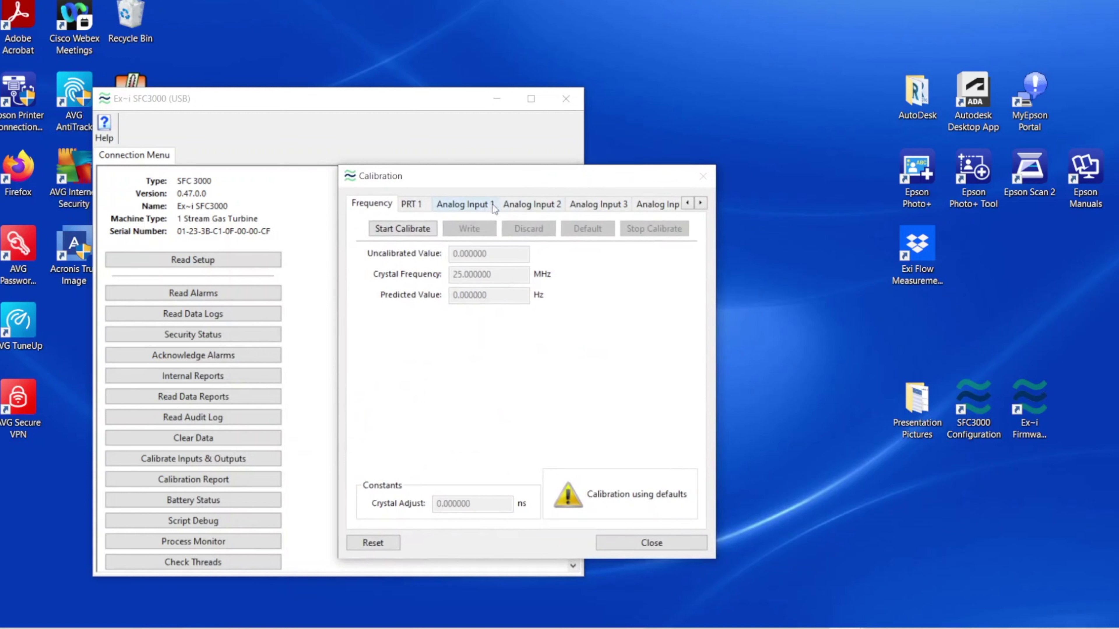
# Step: Start calibrating PRT 1 and set point 1 at a wanted value of 0 and point 2 at 90
pyautogui.click(411, 204)
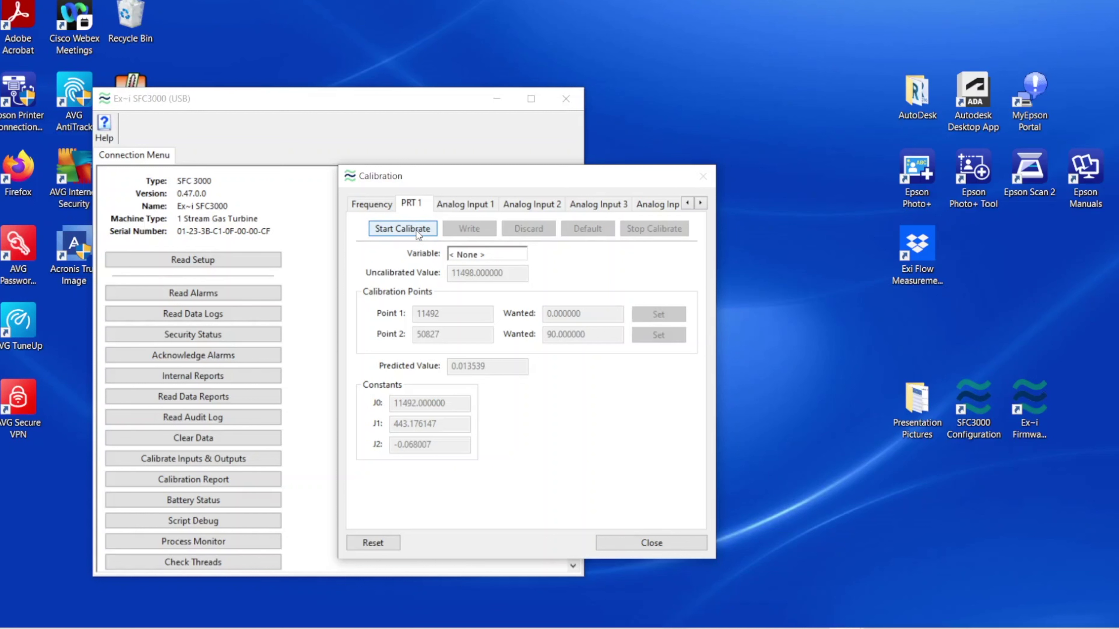
pyautogui.click(416, 232)
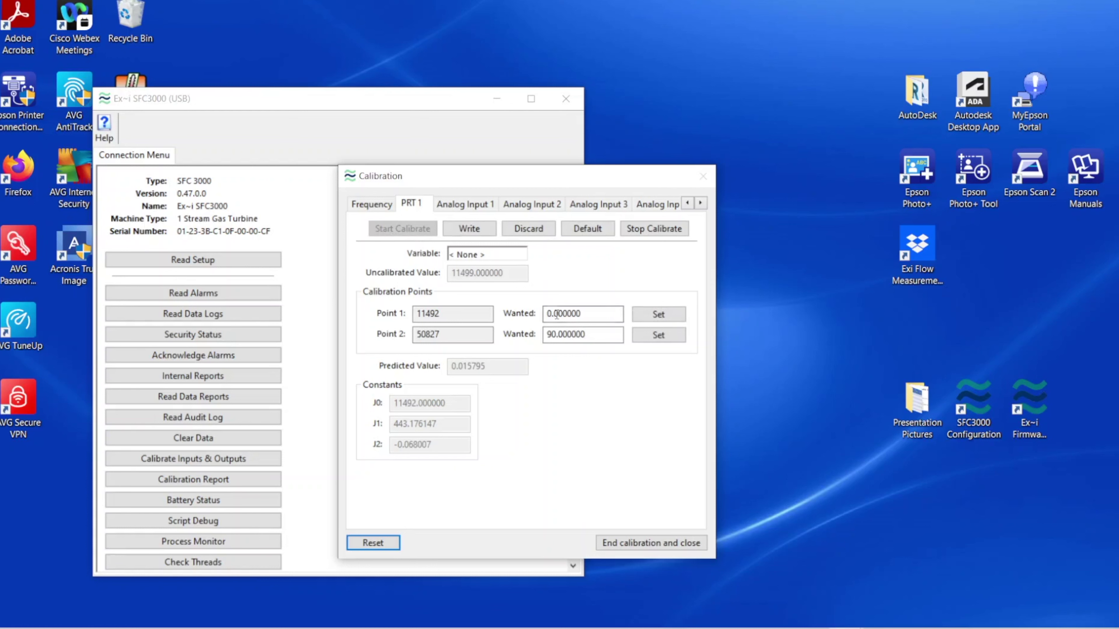
pyautogui.click(592, 314)
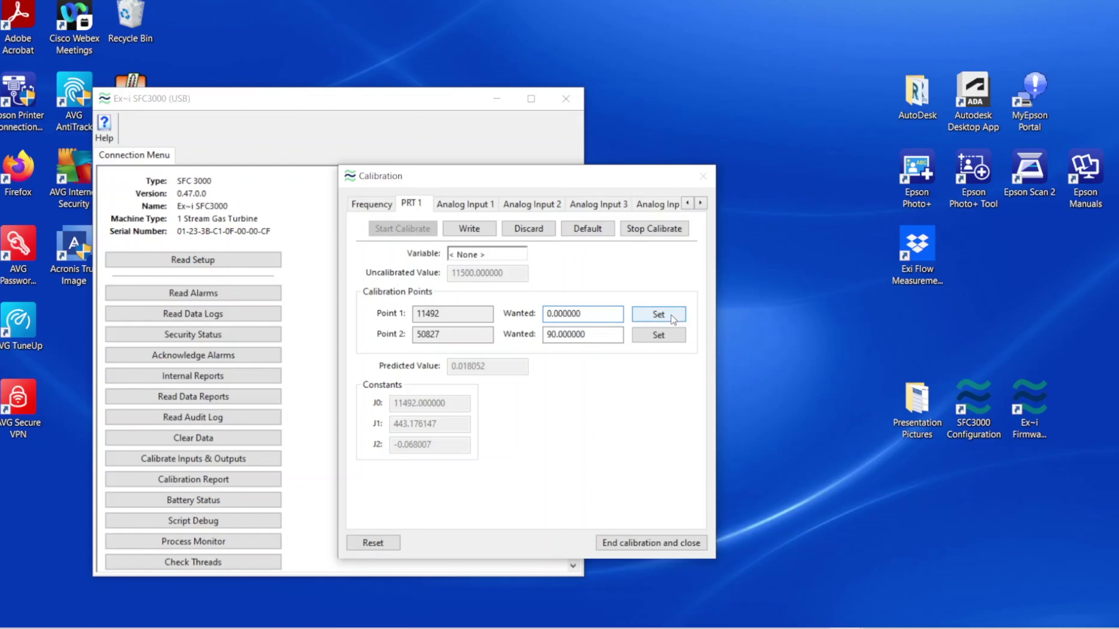
pyautogui.click(671, 314)
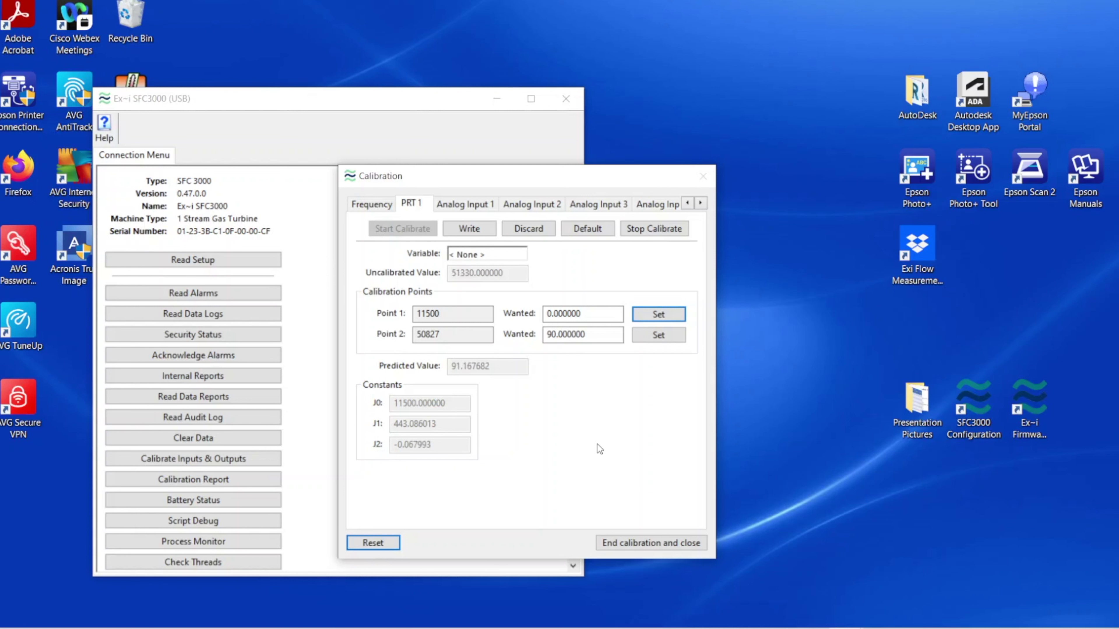
pyautogui.click(596, 335)
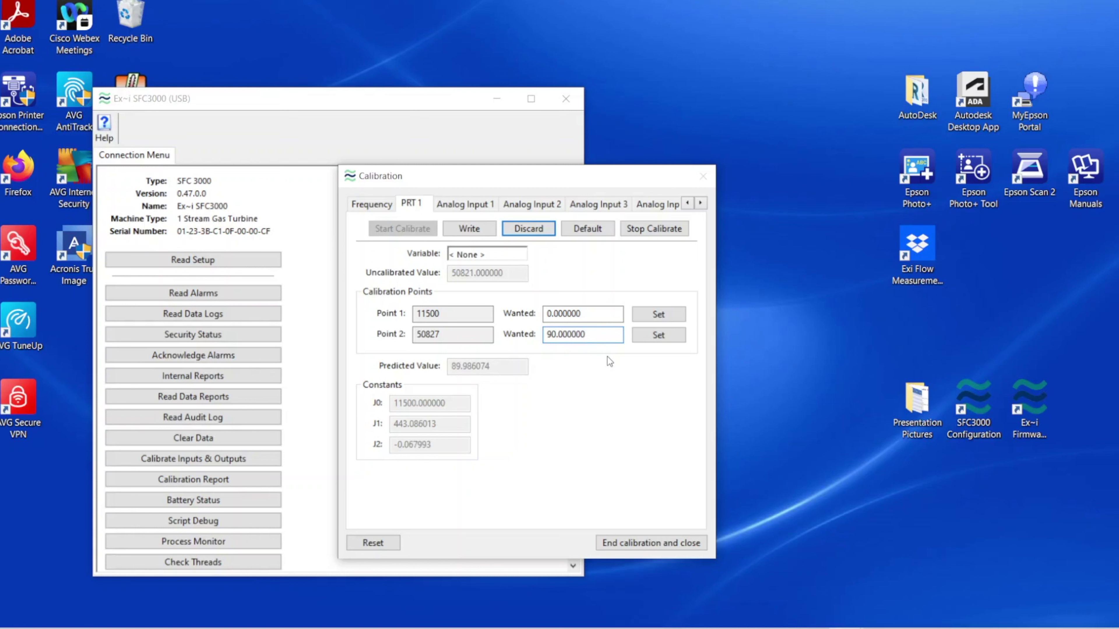
pyautogui.click(659, 339)
# Step: Write the PRT 1 calibration data to the device and stop calibrating that input
pyautogui.click(479, 230)
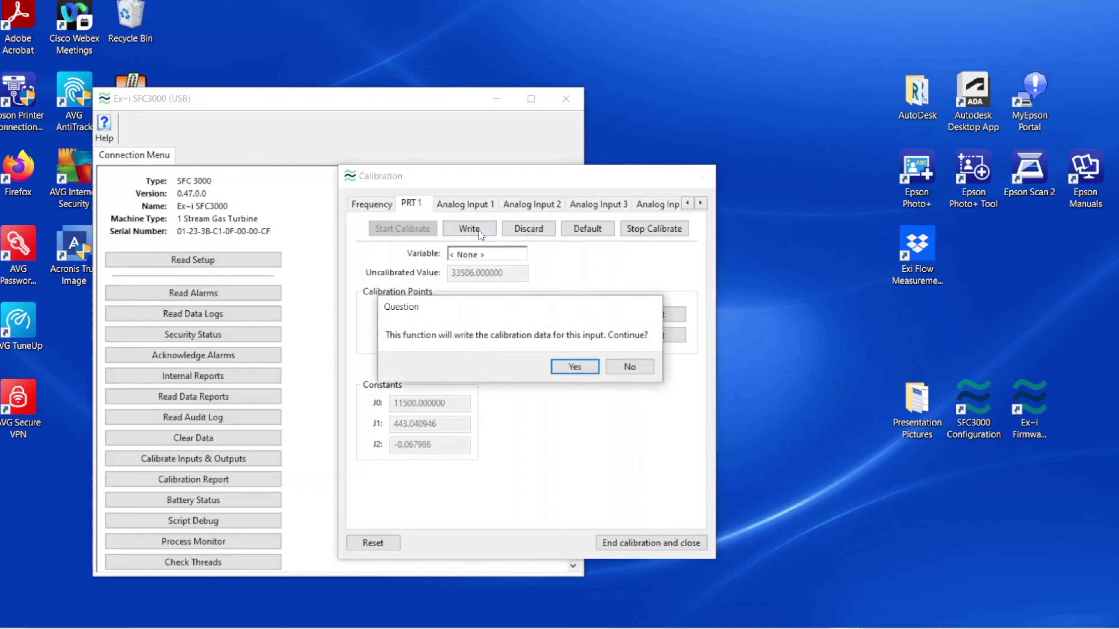
pyautogui.click(574, 369)
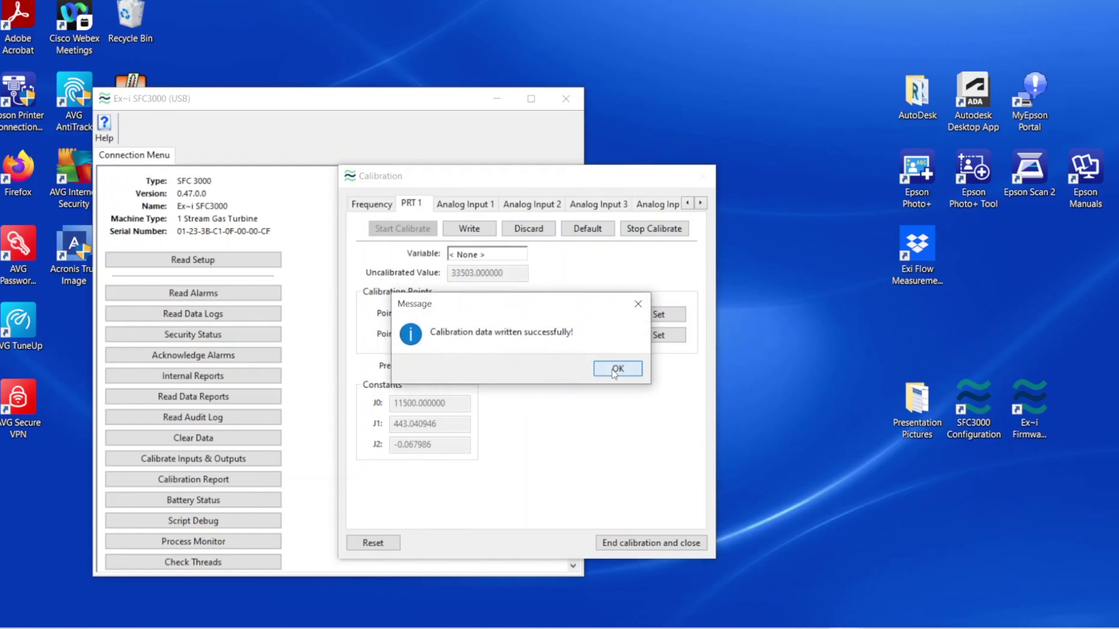
pyautogui.click(616, 369)
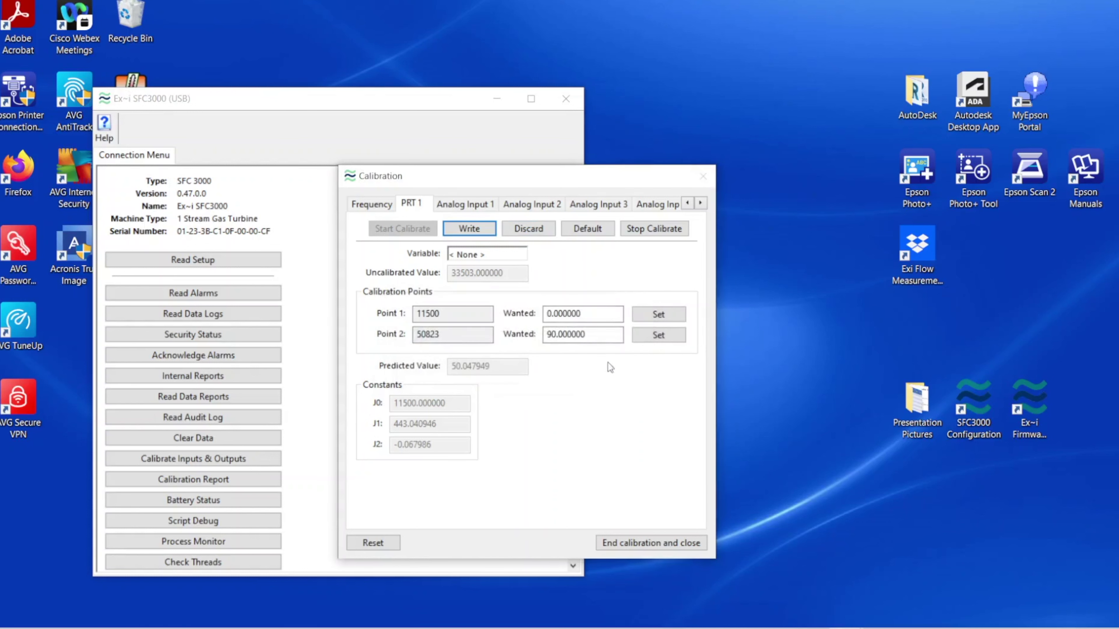
pyautogui.click(656, 229)
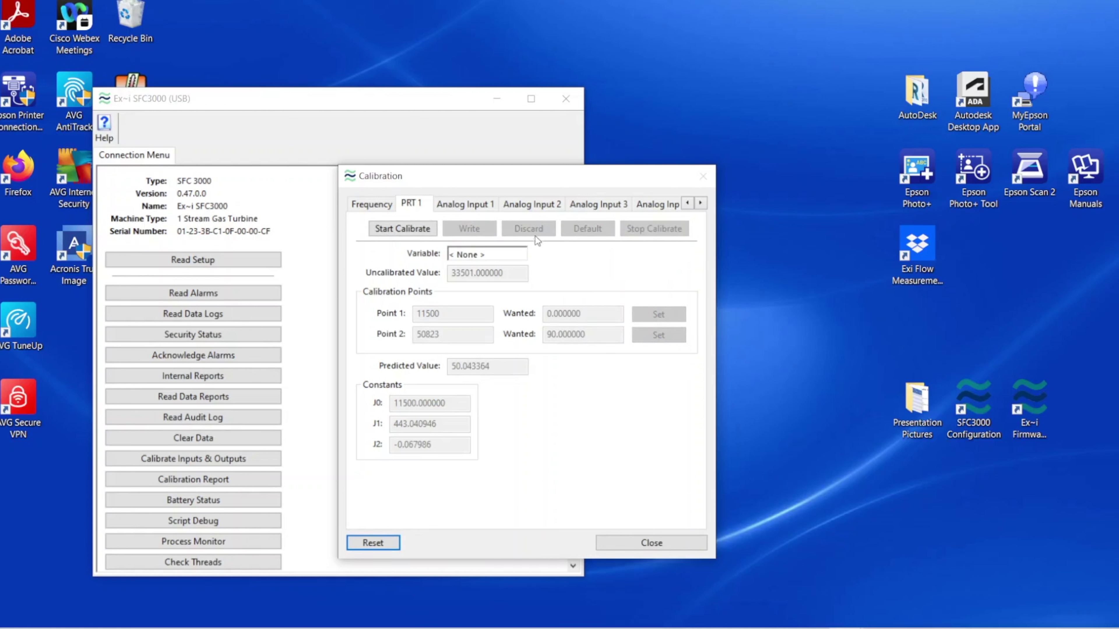
# Step: Start calibrating Analog Input 1 and set point 1 at a wanted value of 4.8 and point 2 at 18.4
pyautogui.click(475, 207)
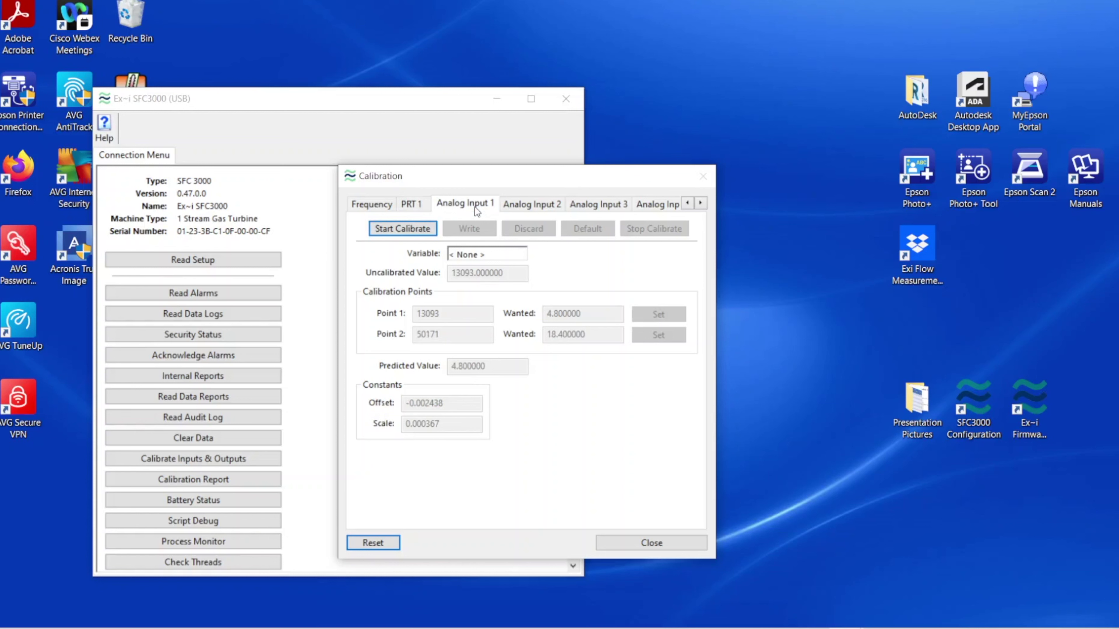
pyautogui.click(411, 232)
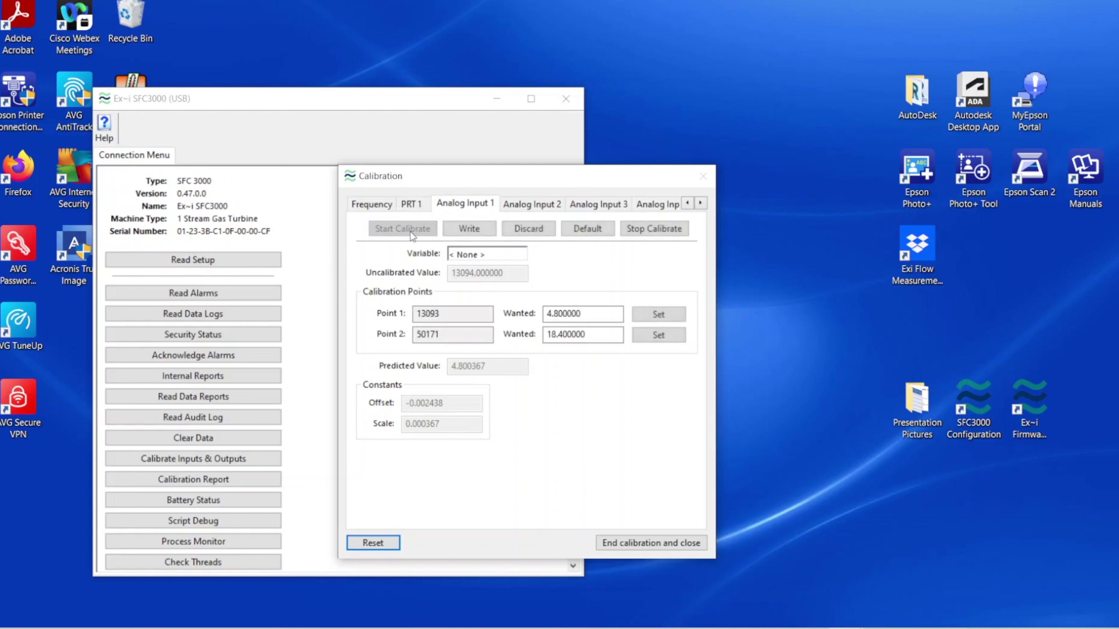
pyautogui.click(597, 312)
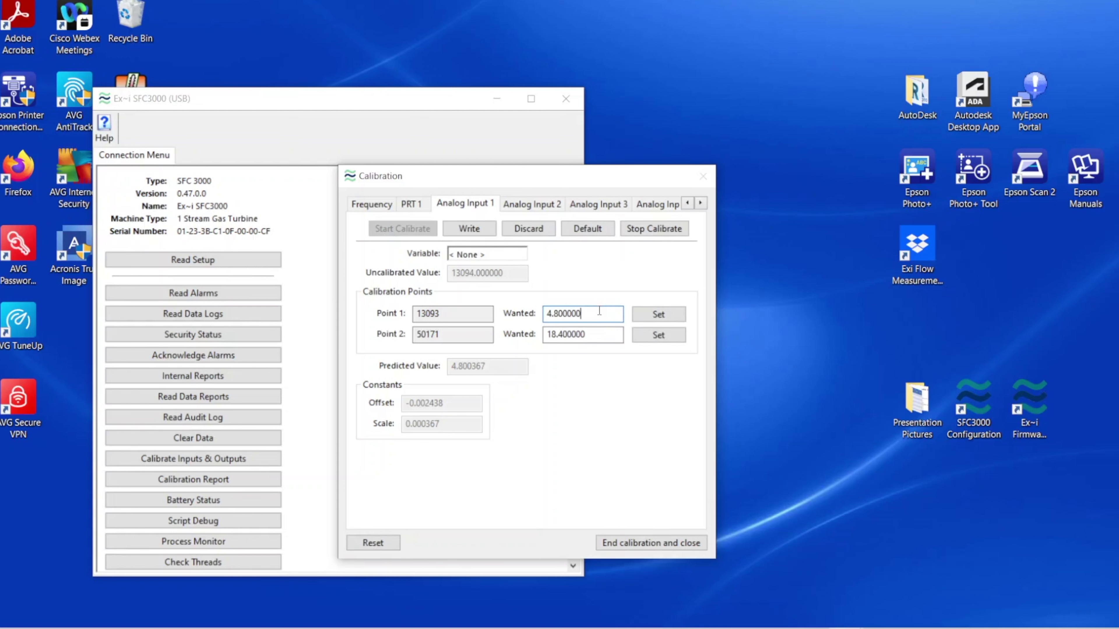
pyautogui.click(656, 317)
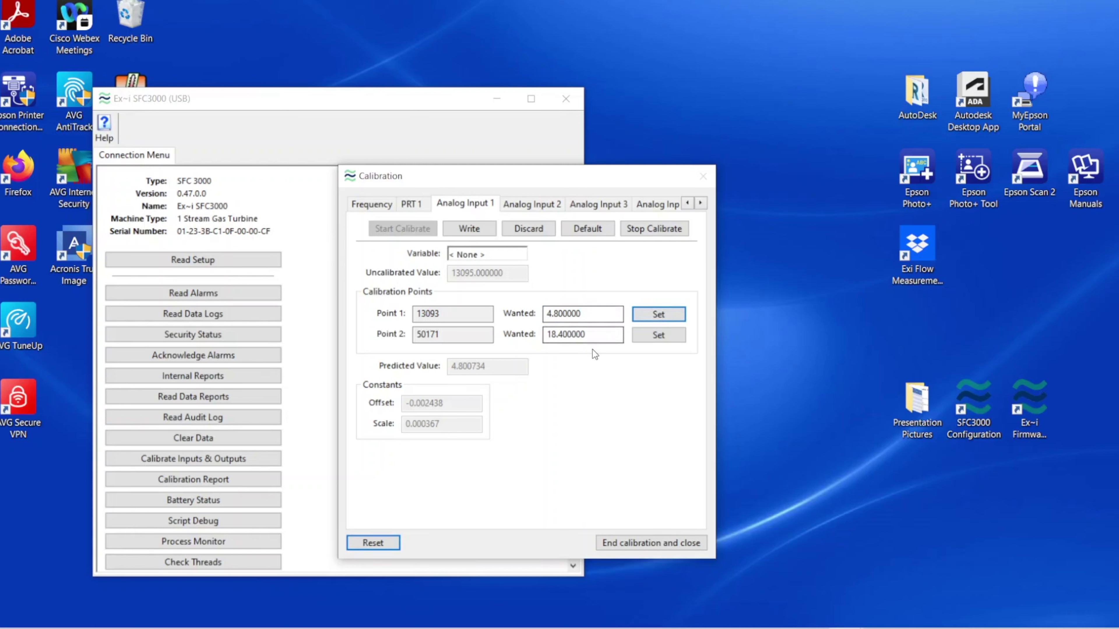
pyautogui.click(600, 336)
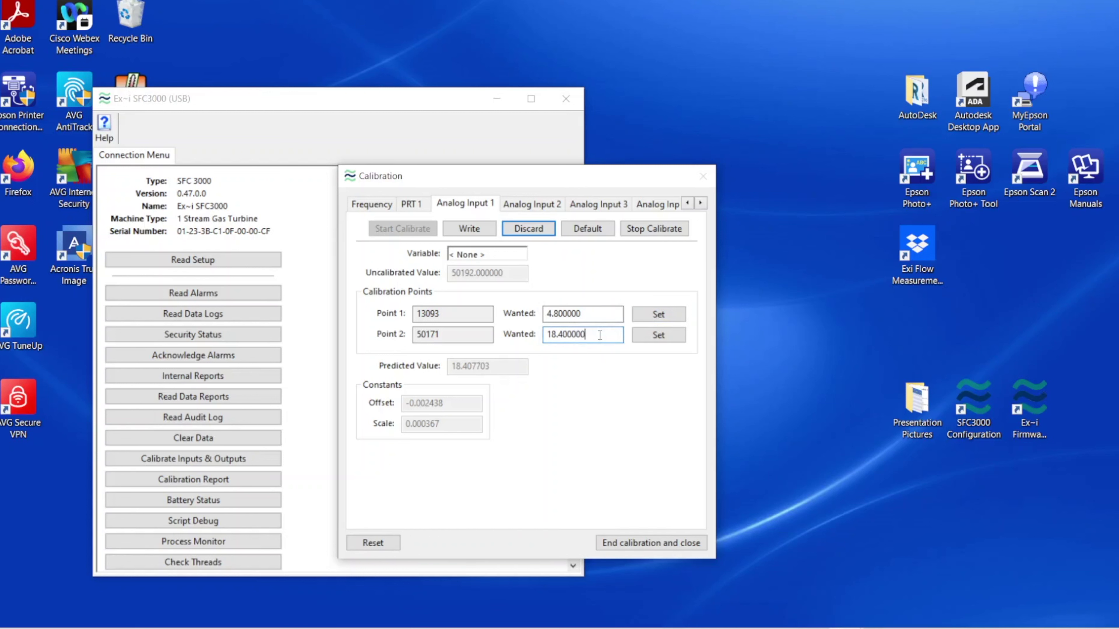
pyautogui.click(662, 337)
# Step: Write the Analog Input 1 calibration data to the device and stop calibrating that input
pyautogui.click(475, 223)
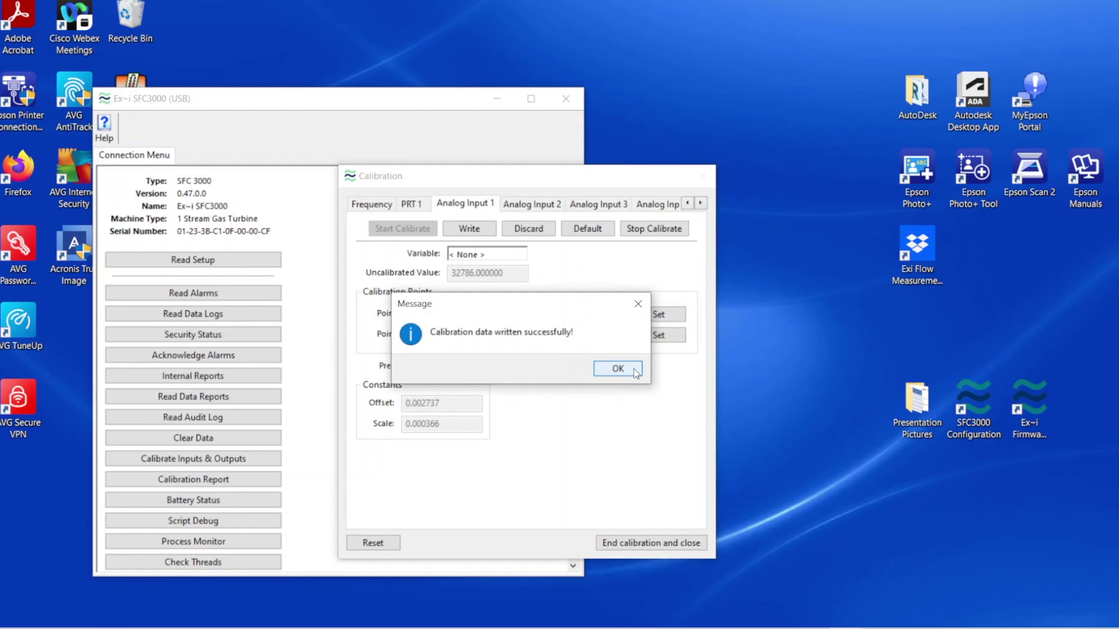
pyautogui.click(634, 369)
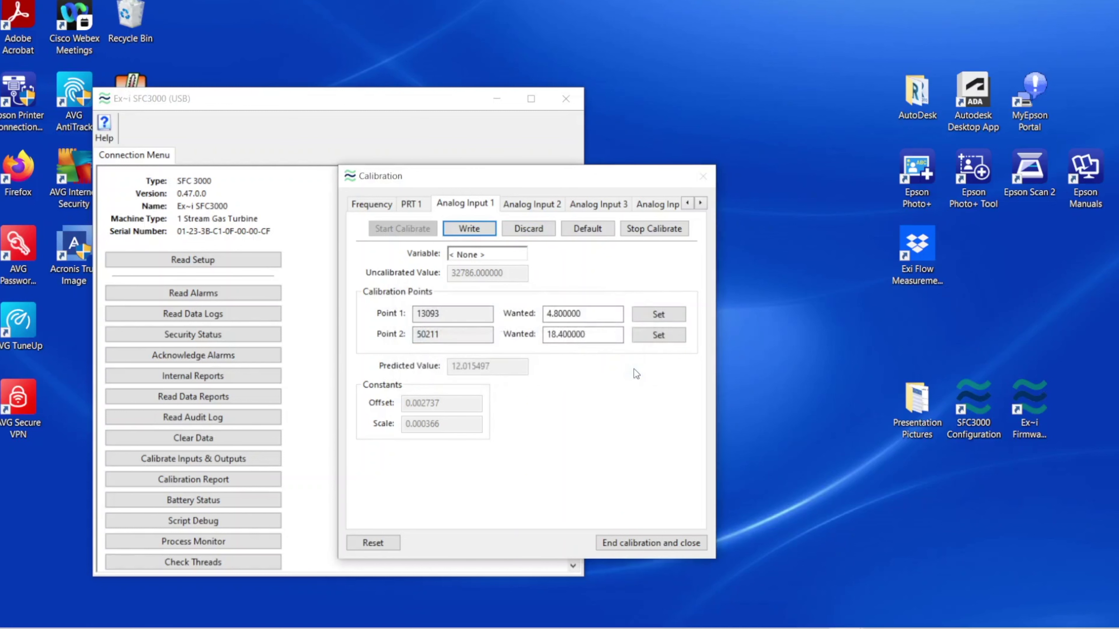
pyautogui.click(657, 228)
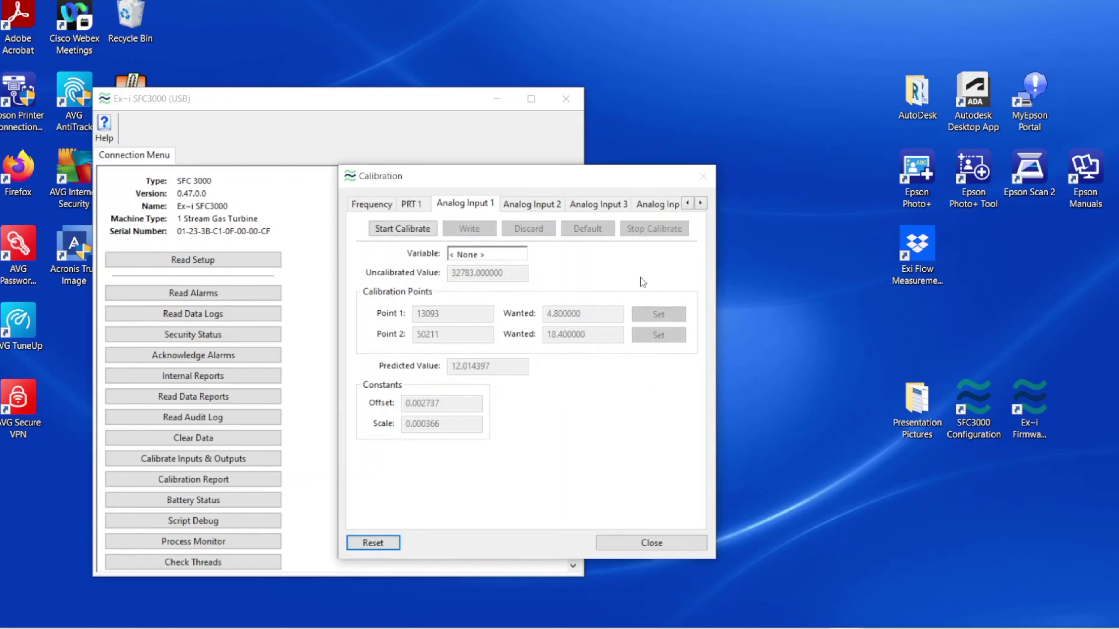
# Step: Examine the transmitter communication controls for HART Loop 1
pyautogui.click(701, 204)
pyautogui.click(701, 204)
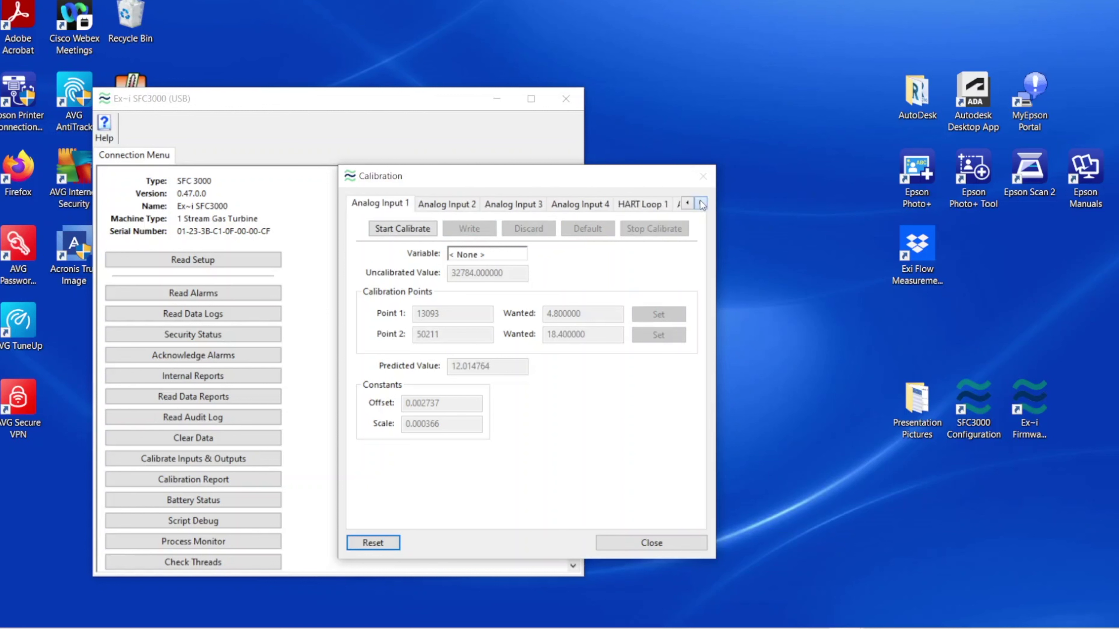
pyautogui.click(701, 204)
pyautogui.click(701, 204)
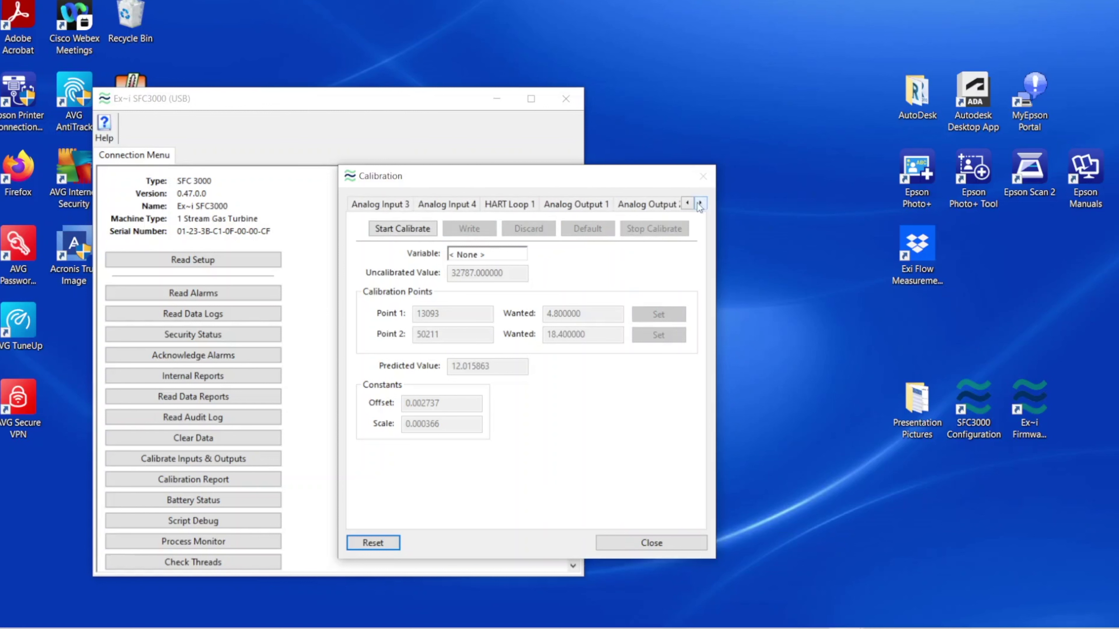
pyautogui.click(500, 207)
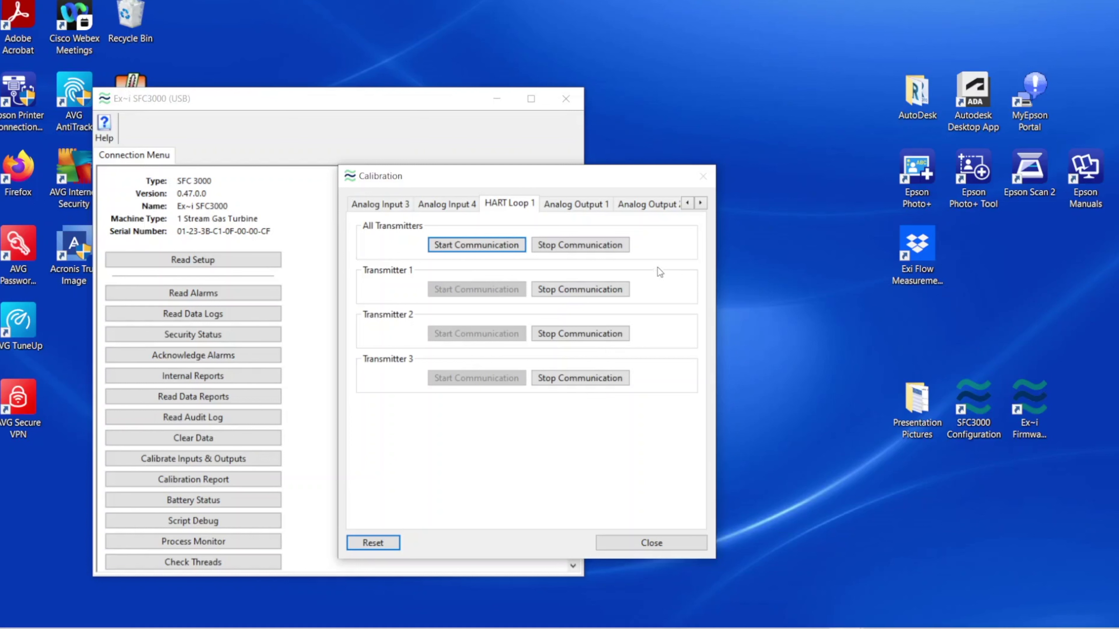
# Step: Start calibrating Analog Output 1, drive it to 4 mA and adjust that point's DAC value to 10803
pyautogui.click(568, 206)
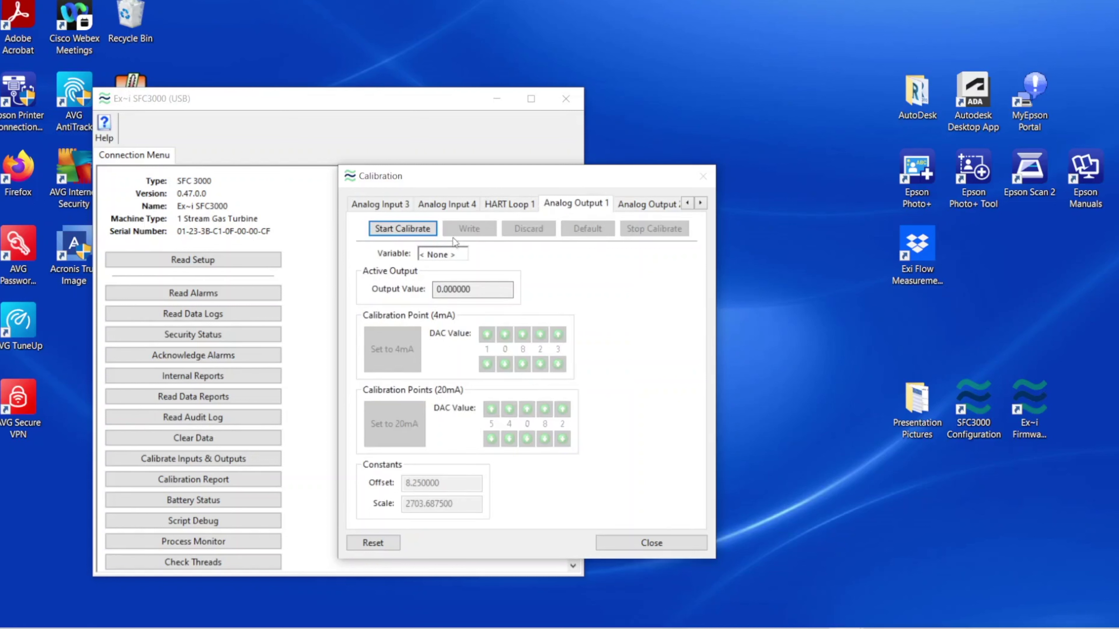
pyautogui.click(408, 227)
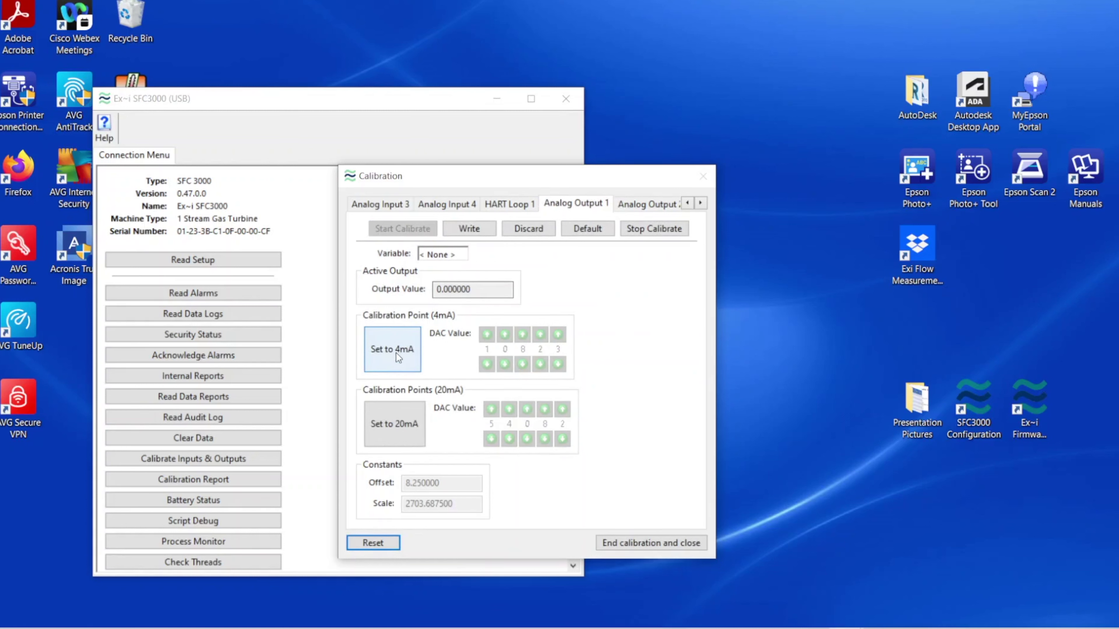
pyautogui.click(396, 353)
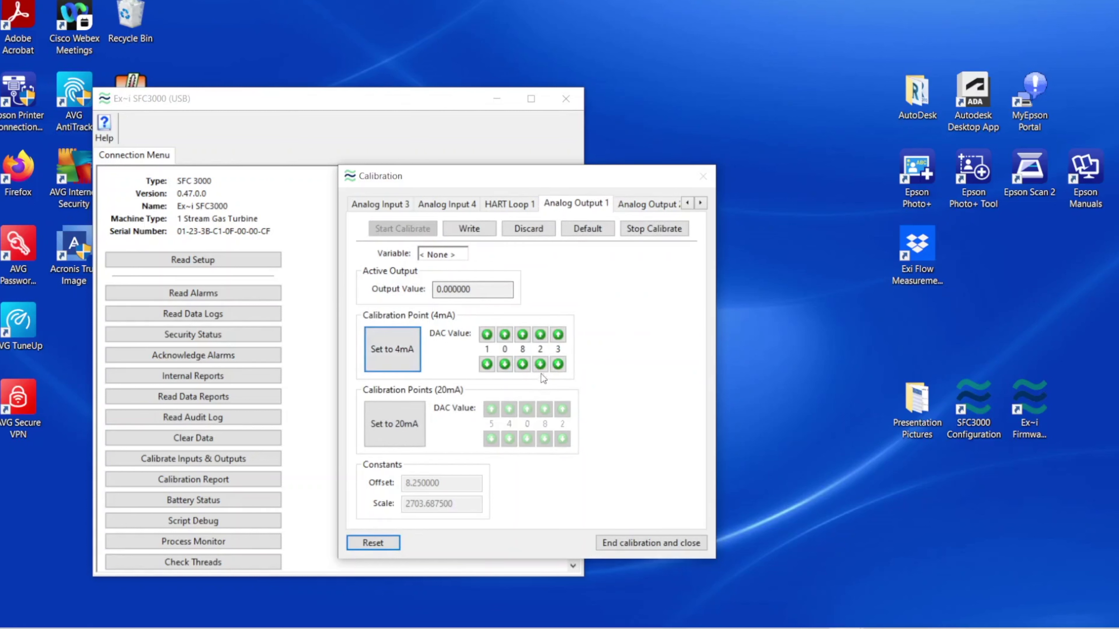
pyautogui.click(541, 364)
pyautogui.click(541, 365)
# Step: Drive Analog Output 1 to 20 mA and adjust that point's DAC value to 54062
pyautogui.click(384, 422)
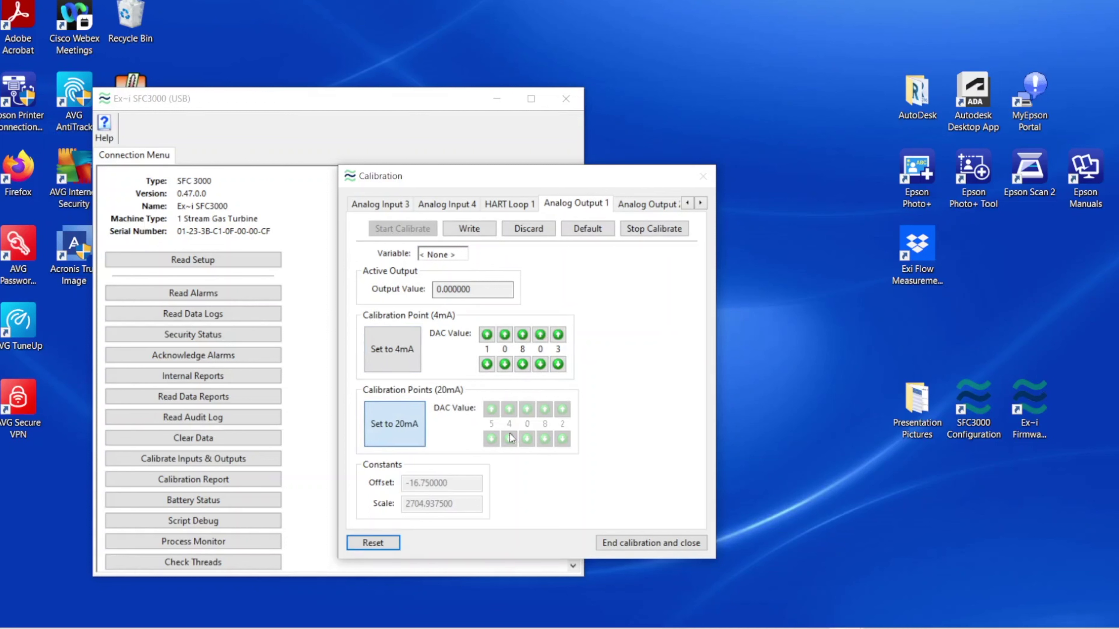
pyautogui.click(545, 438)
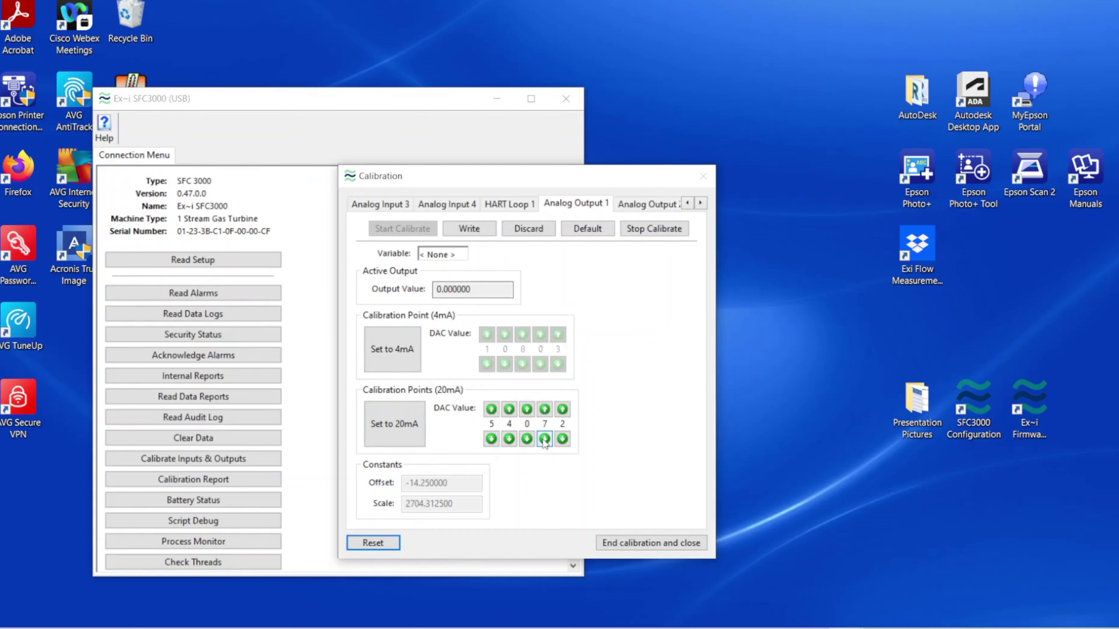
pyautogui.click(545, 438)
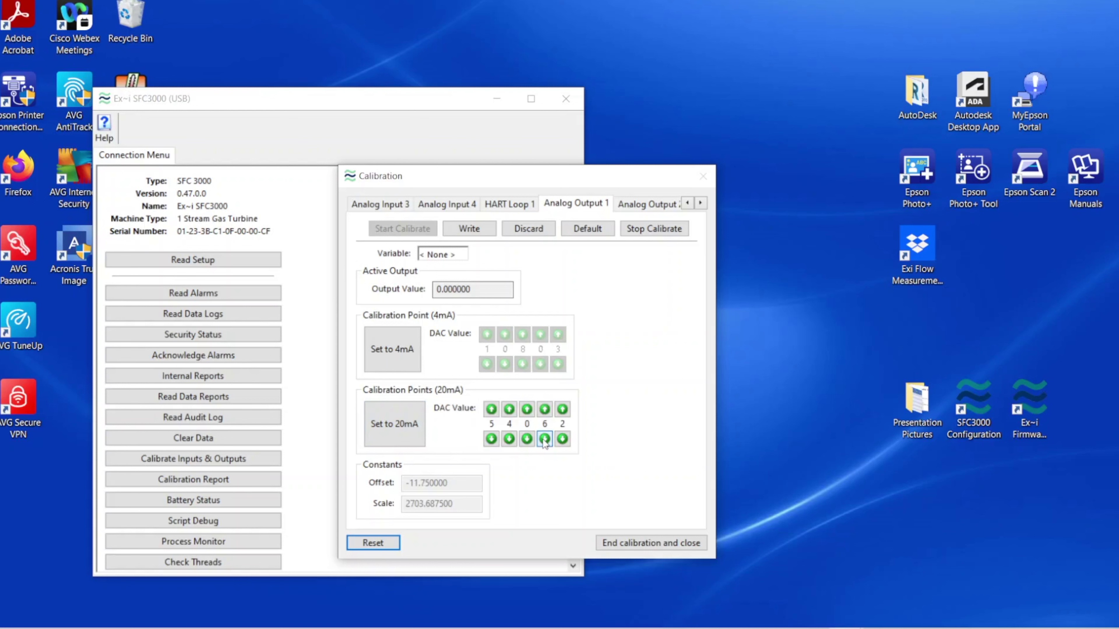
# Step: Write the Analog Output 1 calibration data to the device, then end and close the board's calibration
pyautogui.click(468, 228)
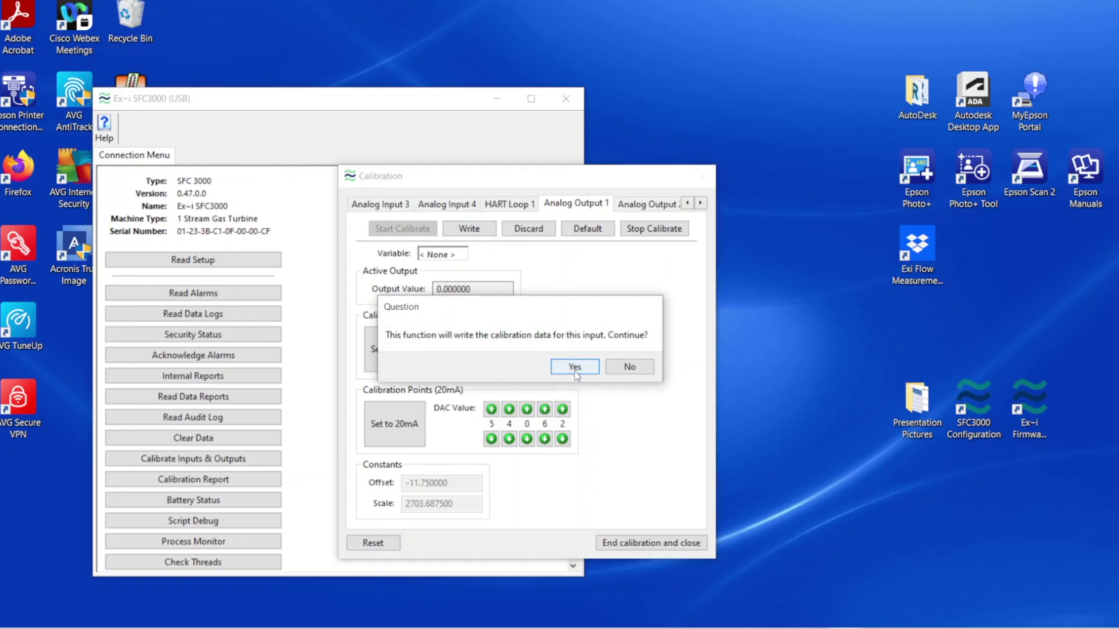
pyautogui.click(576, 368)
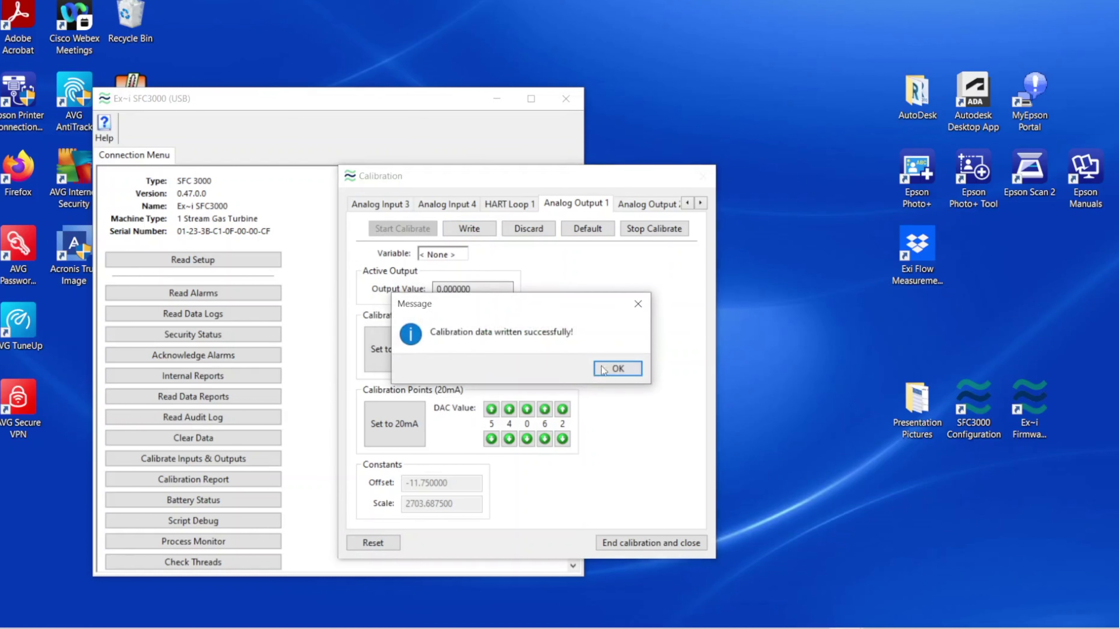
pyautogui.click(615, 369)
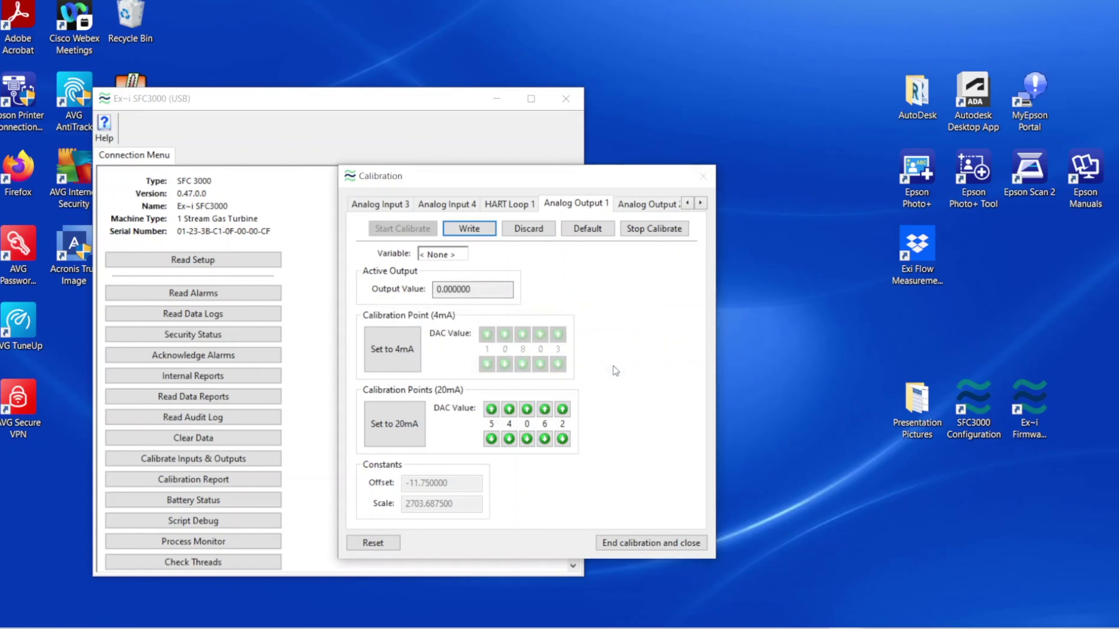
pyautogui.click(648, 230)
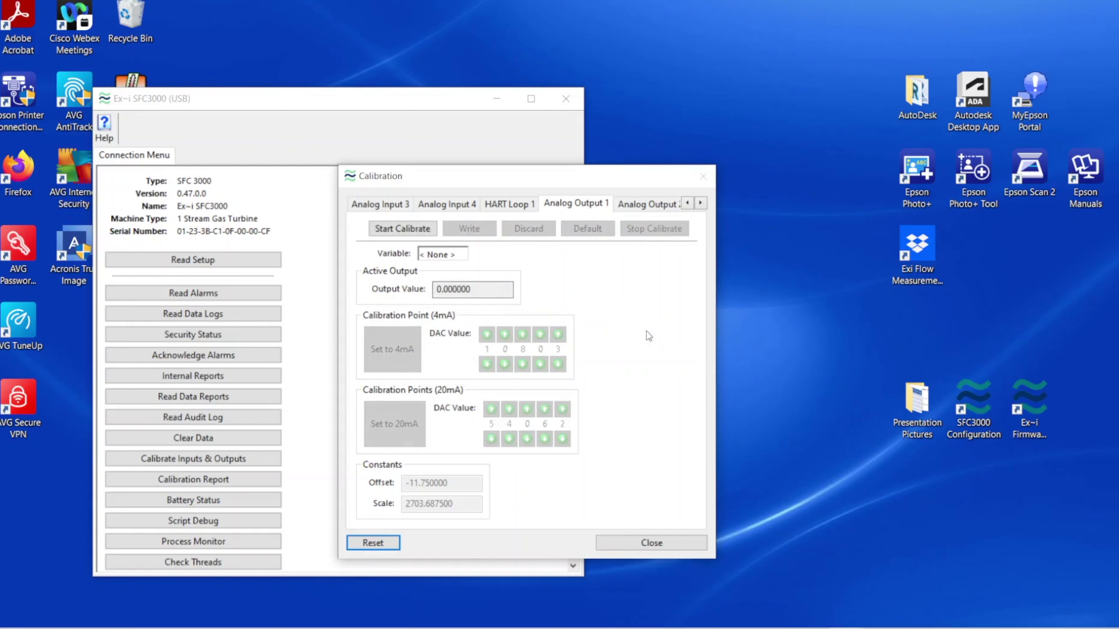
pyautogui.click(649, 543)
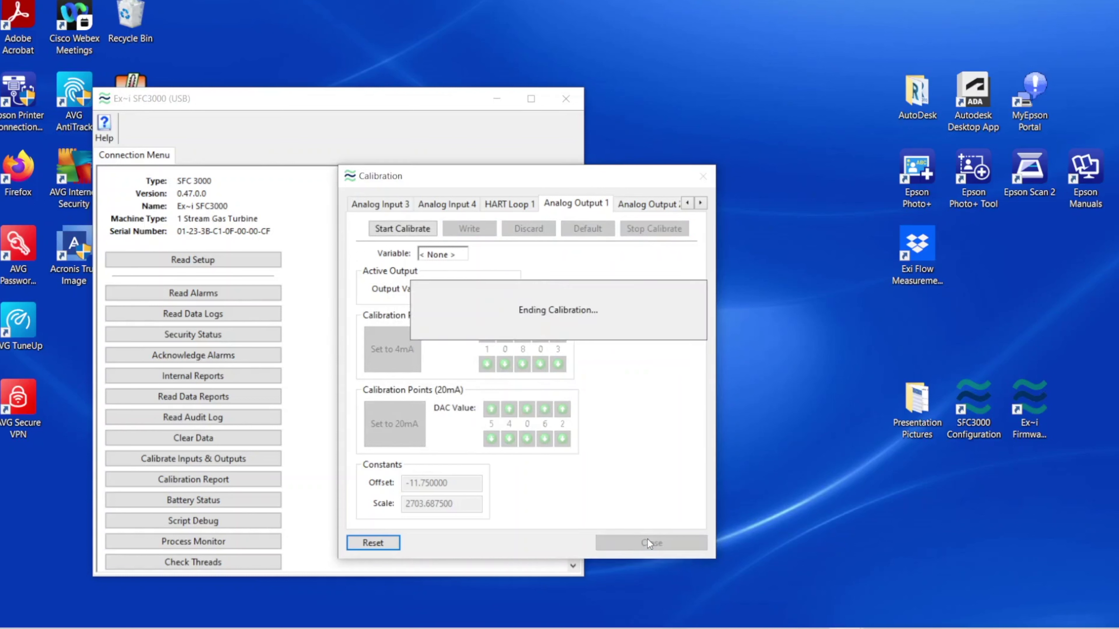
pyautogui.scroll(-3, 400, 436)
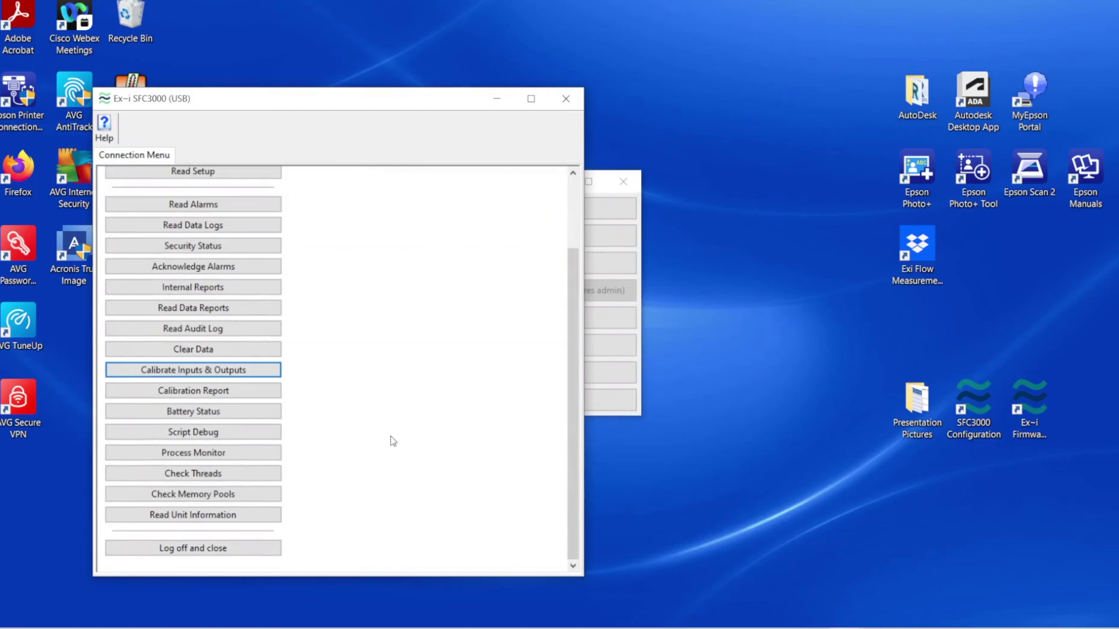